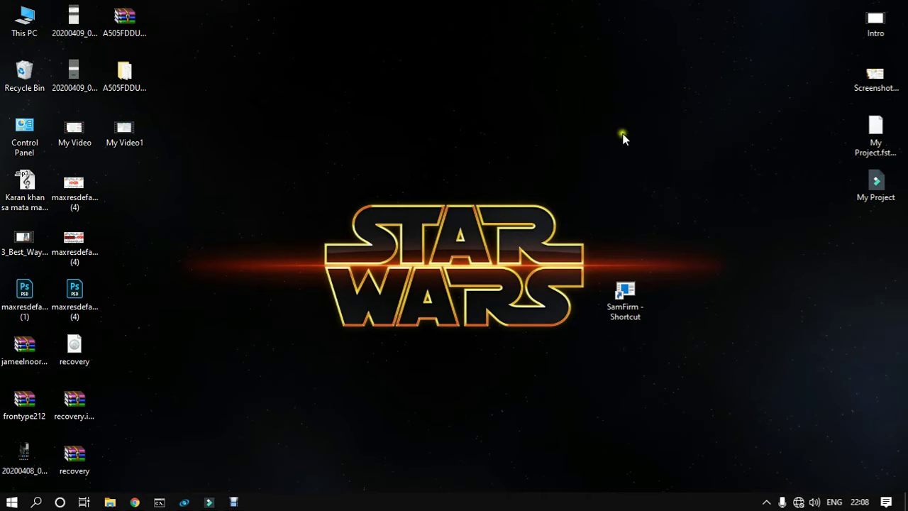
# Step: Move the SamFirm shortcut below the My Project icon on the desktop and refresh the desktop
pyautogui.rightClick(392, 63)
pyautogui.click(423, 103)
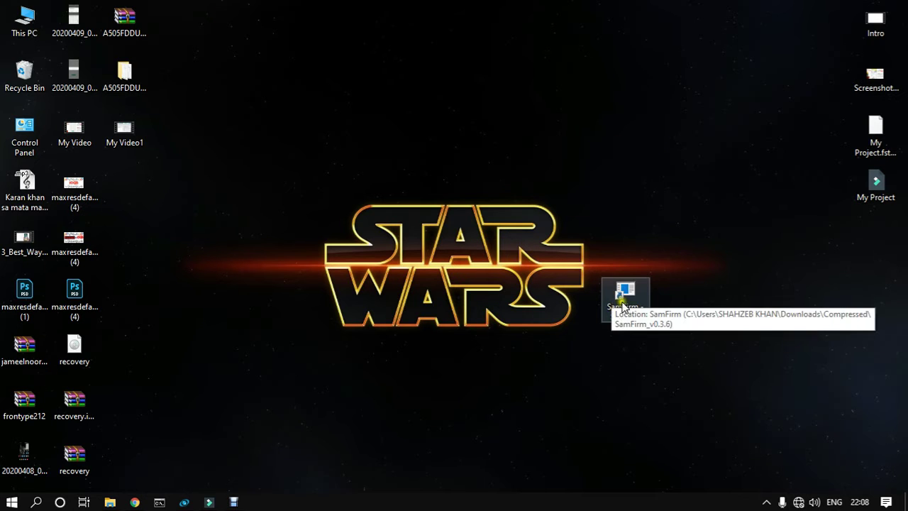
pyautogui.moveTo(623, 304); pyautogui.dragTo(878, 239)
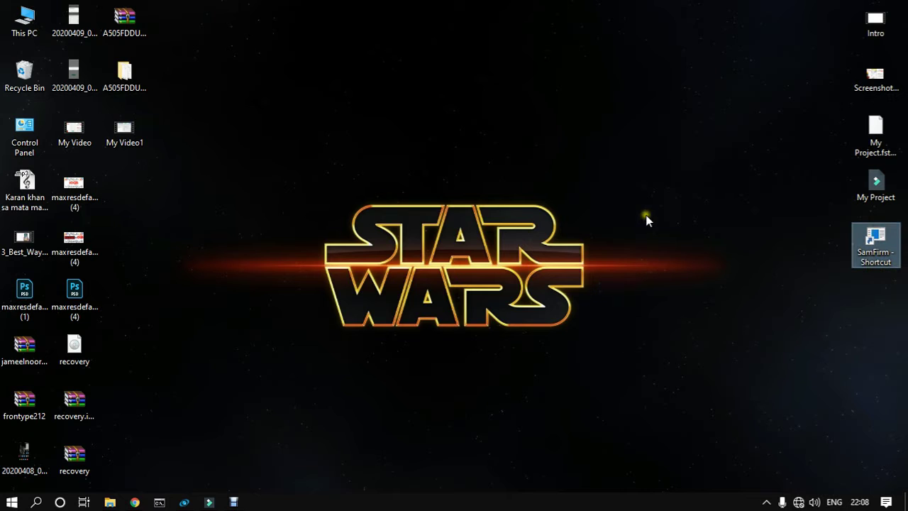
pyautogui.rightClick(373, 103)
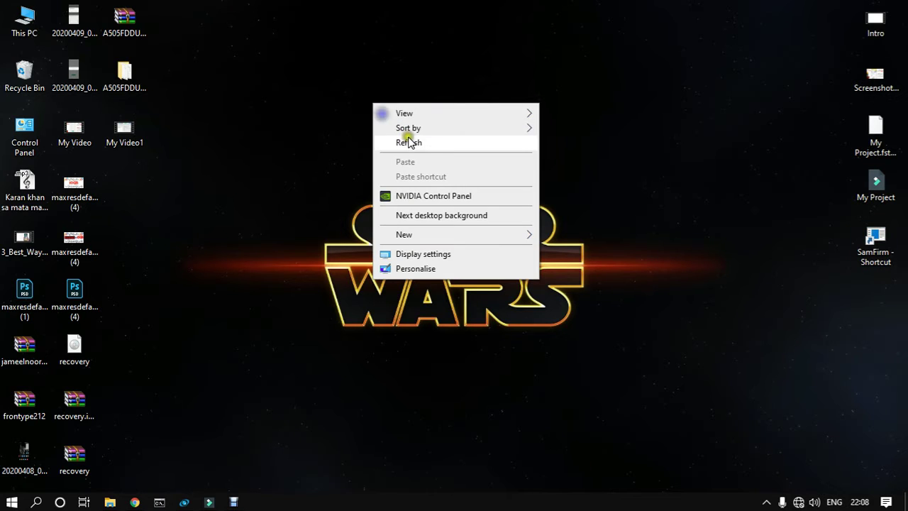
pyautogui.click(410, 142)
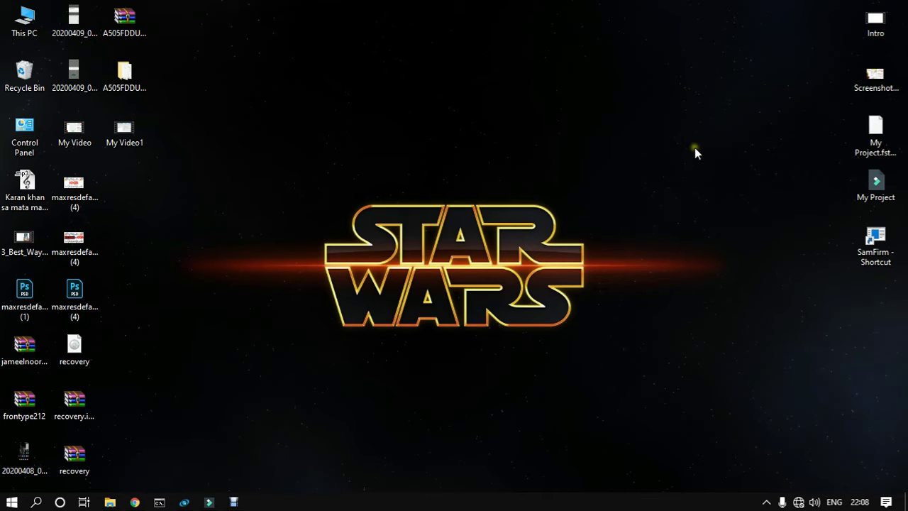
pyautogui.click(762, 154)
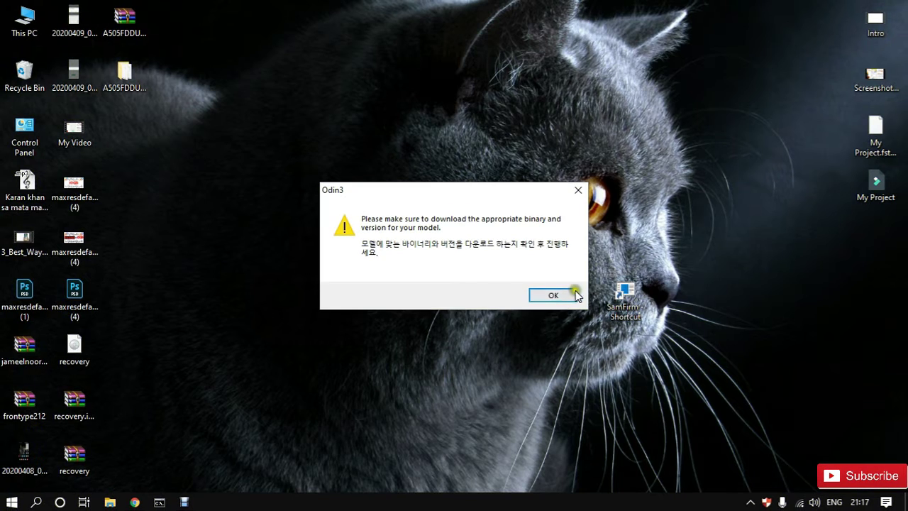
# Step: Dismiss the Odin3 notice and load the AP_A505FDDU4BTC9 file from the desktop folder A505FDDU4BTC9_A505FOJM4BTC7_XSG into the AP slot
pyautogui.click(575, 295)
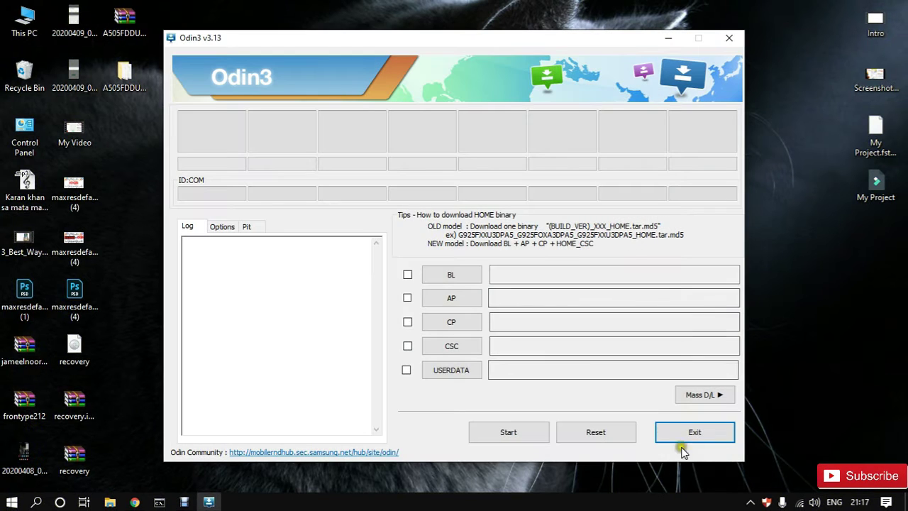
pyautogui.click(459, 298)
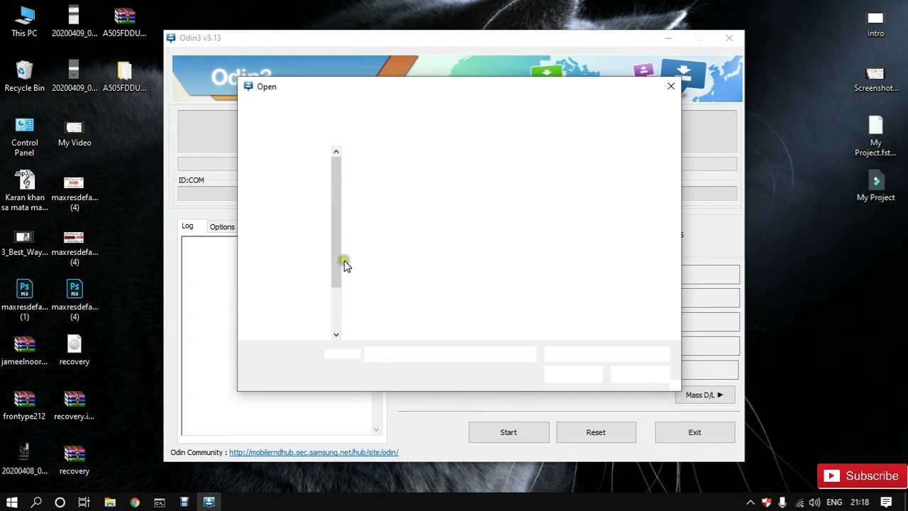
pyautogui.scroll(-1, 339, 262)
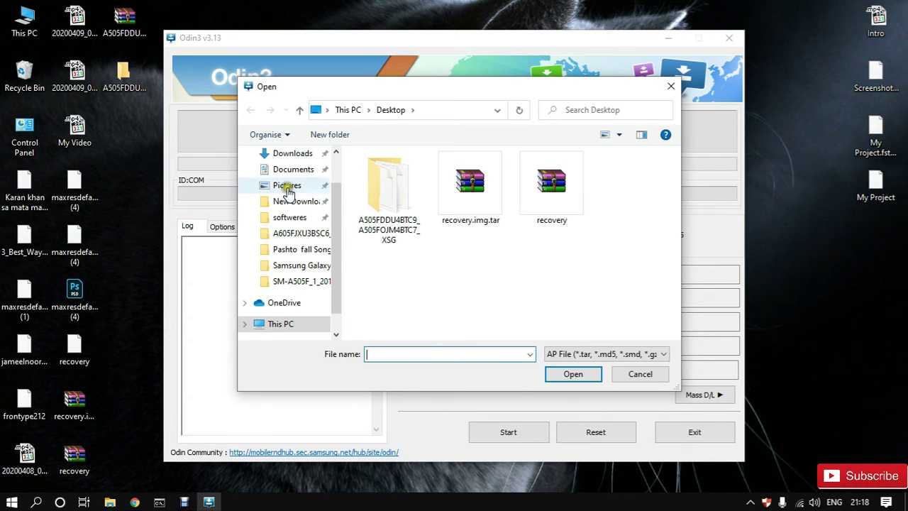
pyautogui.scroll(-1, 296, 291)
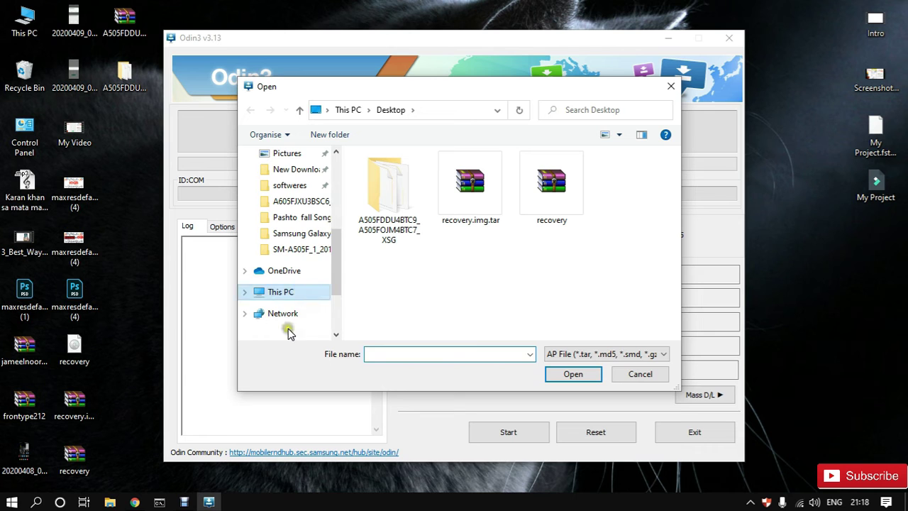
pyautogui.scroll(4, 291, 284)
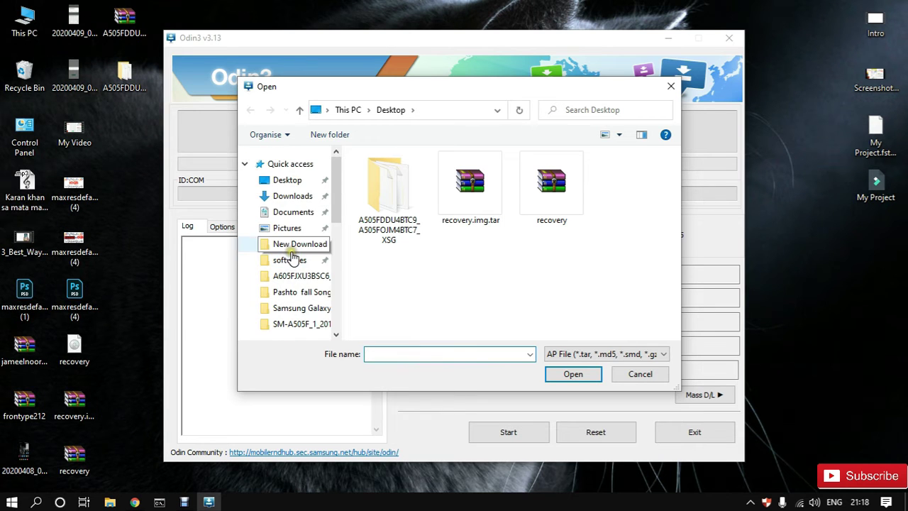
pyautogui.click(290, 180)
pyautogui.click(396, 204)
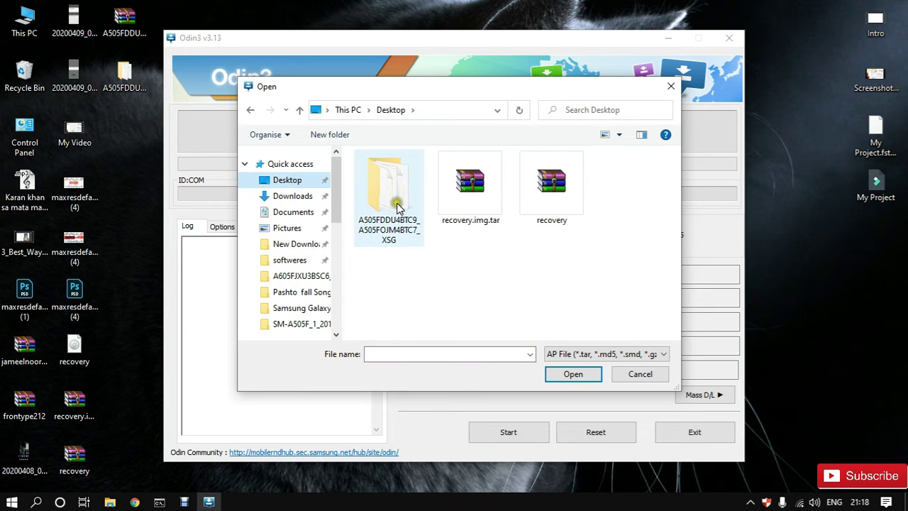
pyautogui.doubleClick(396, 204)
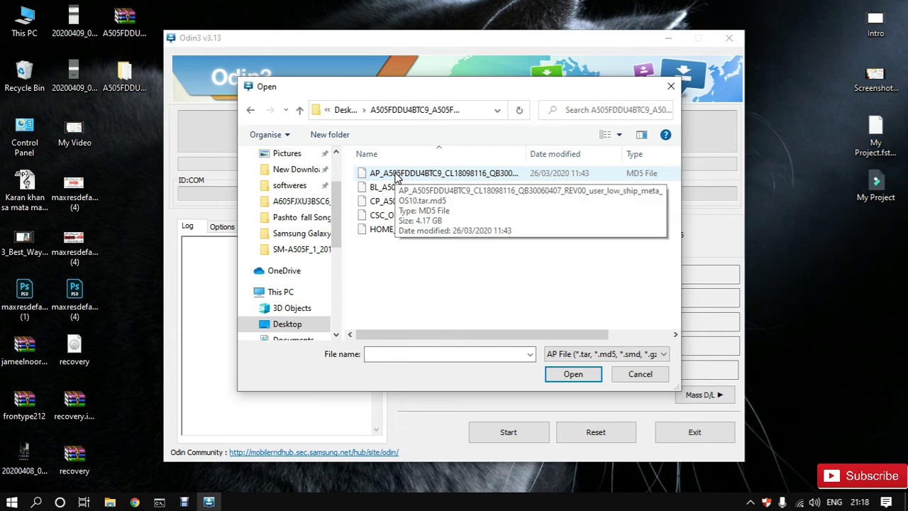
pyautogui.doubleClick(396, 178)
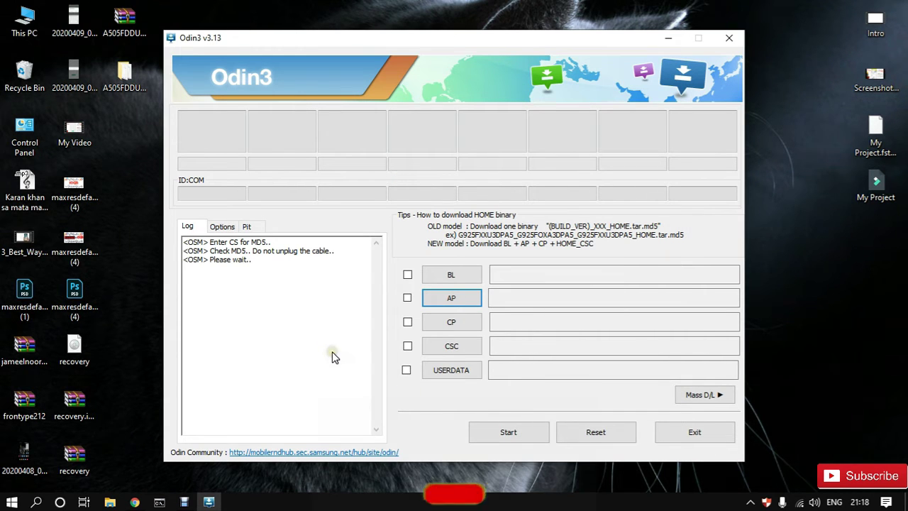
pyautogui.rightClick(789, 221)
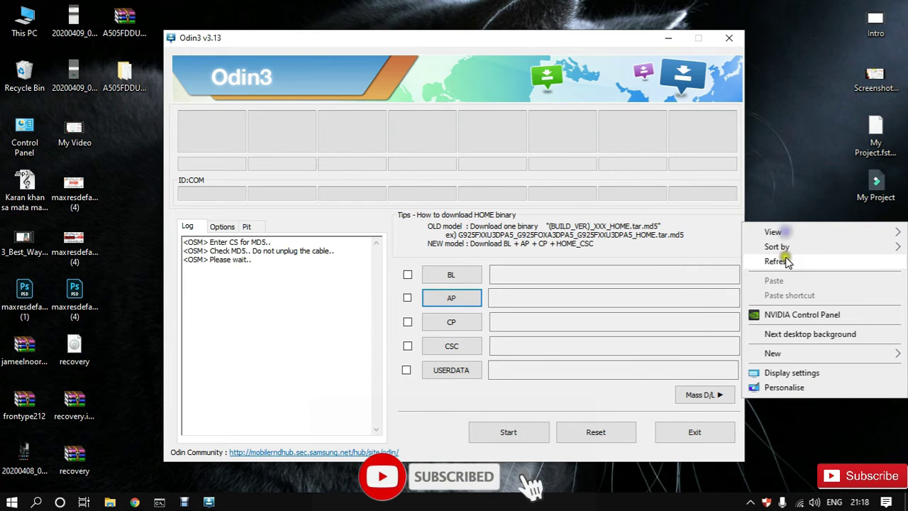
pyautogui.click(786, 261)
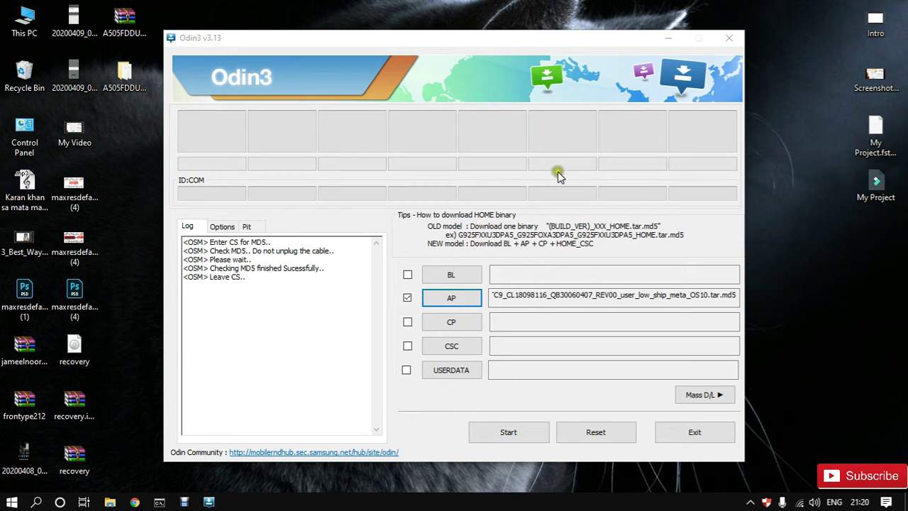
# Step: Load the BL_A505FDDU4BTC9 file into the BL slot and the CP_A505FXXU4BTC2 file into the CP slot
pyautogui.click(469, 275)
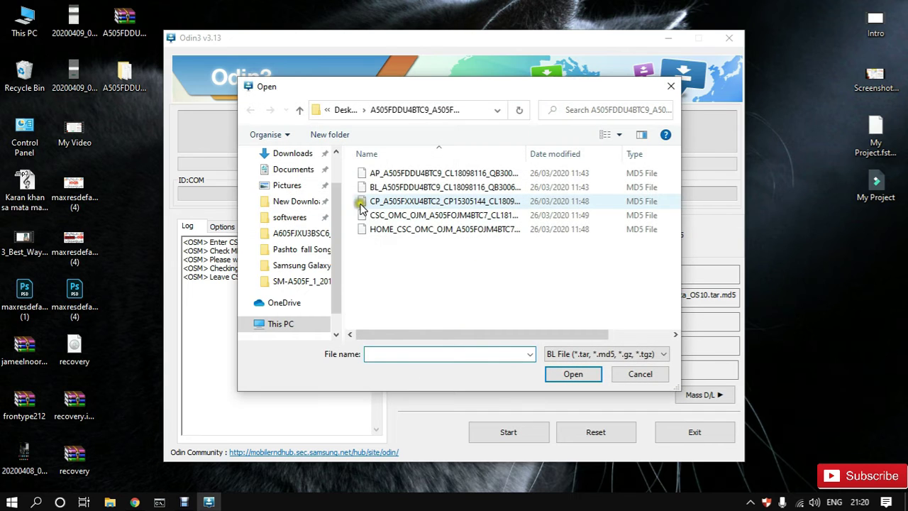
pyautogui.click(377, 190)
pyautogui.click(573, 373)
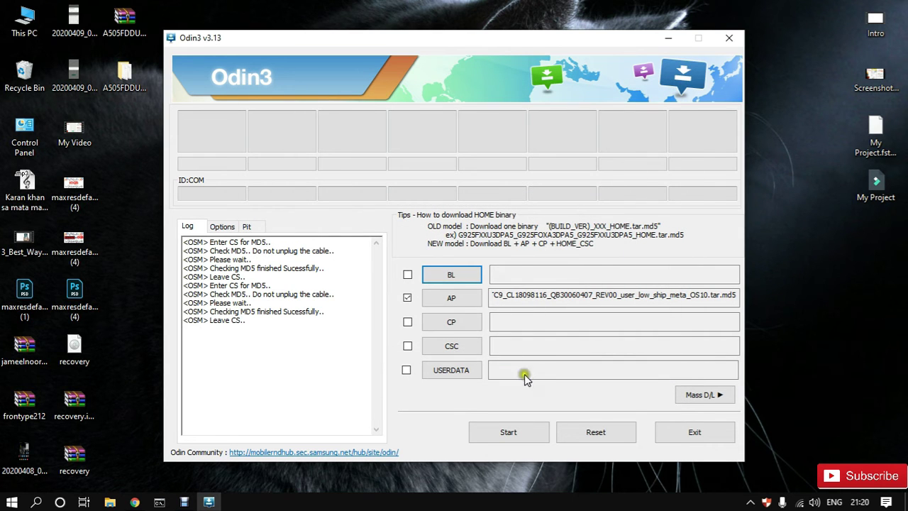
pyautogui.click(466, 325)
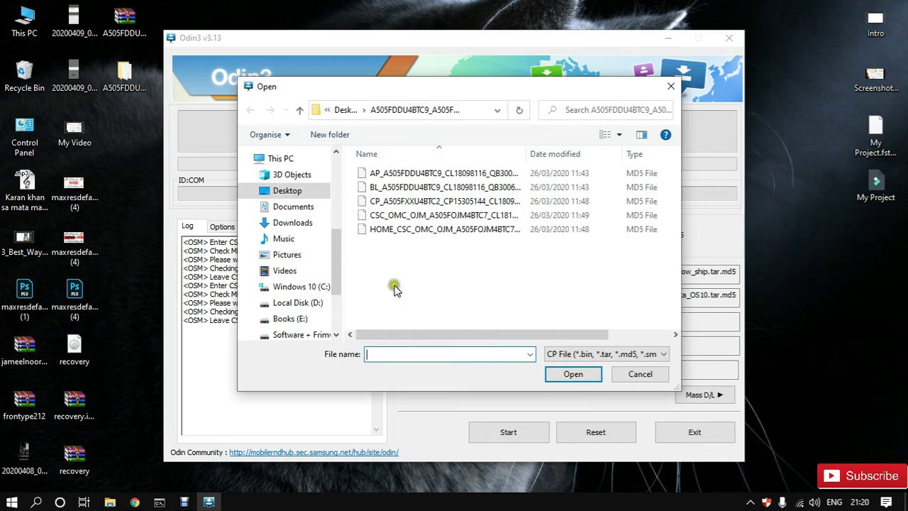
pyautogui.doubleClick(378, 203)
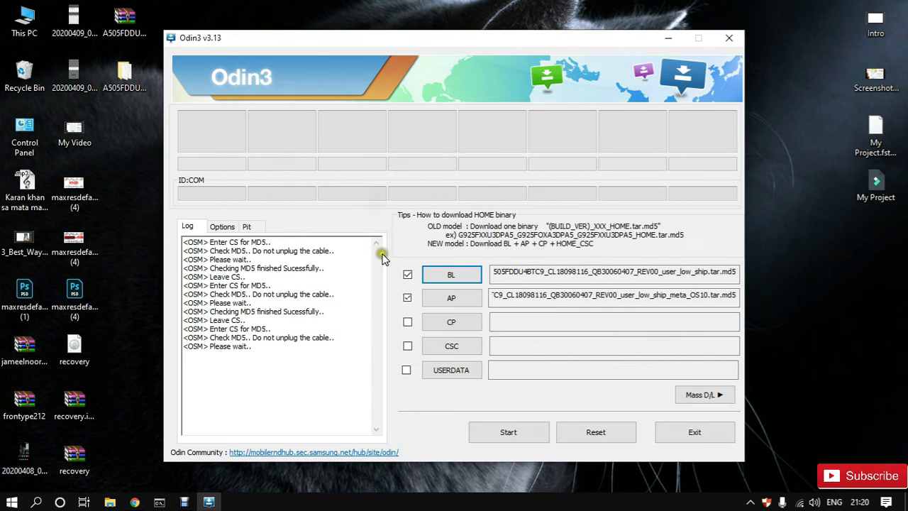
# Step: Load the CSC_OMC_OJM_A505FOJM4BTC7 file into the CSC slot and start flashing the firmware
pyautogui.click(452, 348)
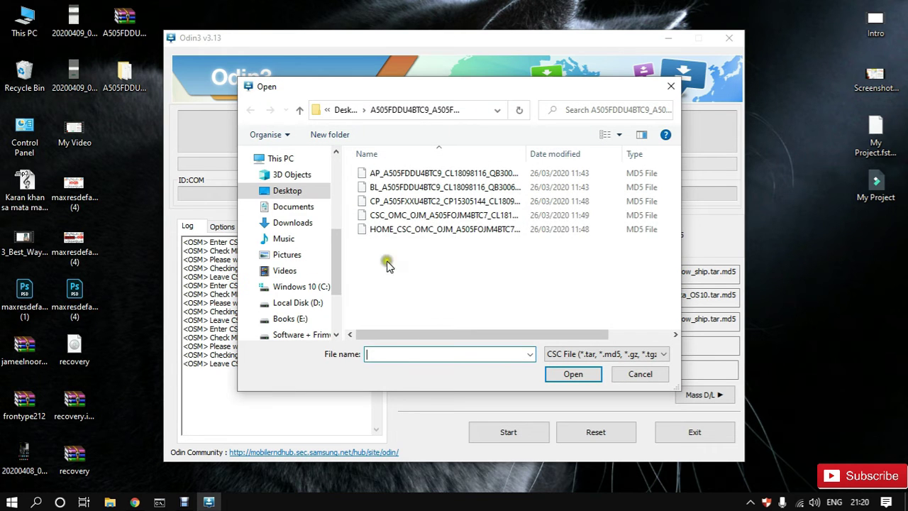
pyautogui.doubleClick(380, 223)
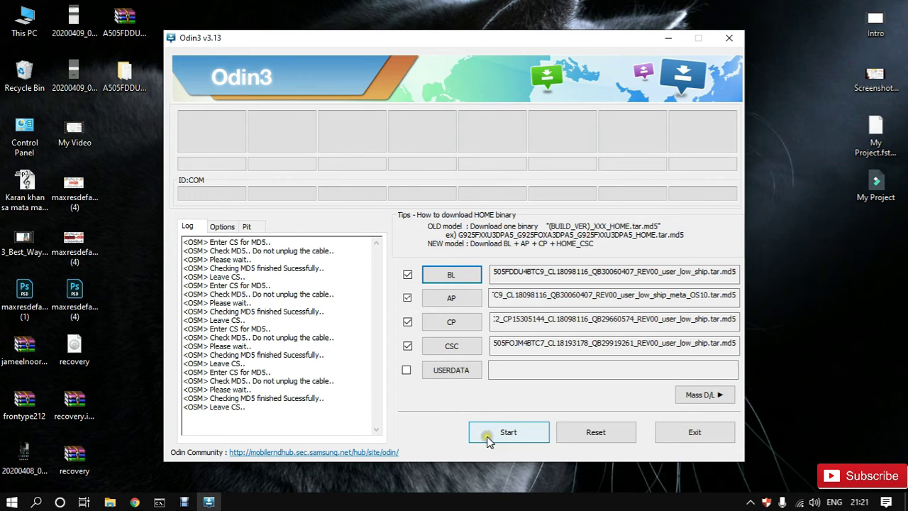
pyautogui.click(518, 434)
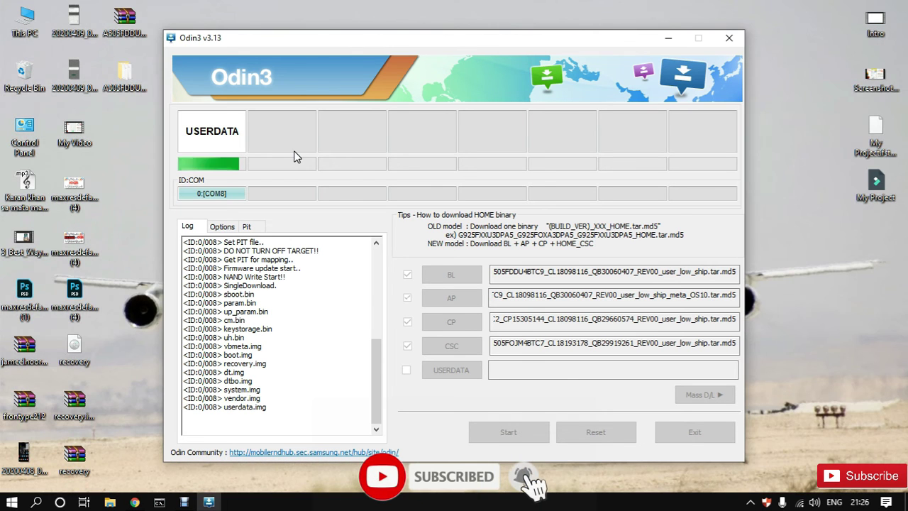
# Step: Cycle the desktop background on to the sunset-over-the-sea picture and refresh the desktop
pyautogui.click(820, 342)
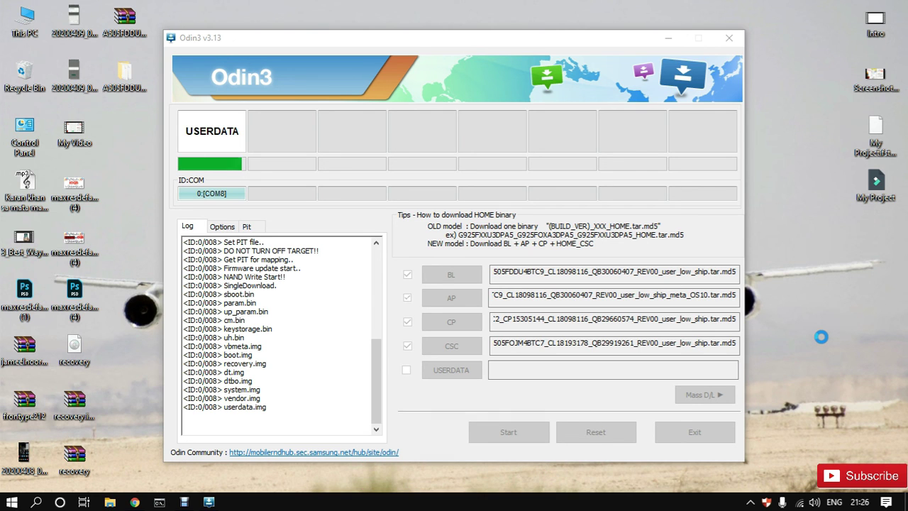
pyautogui.rightClick(821, 337)
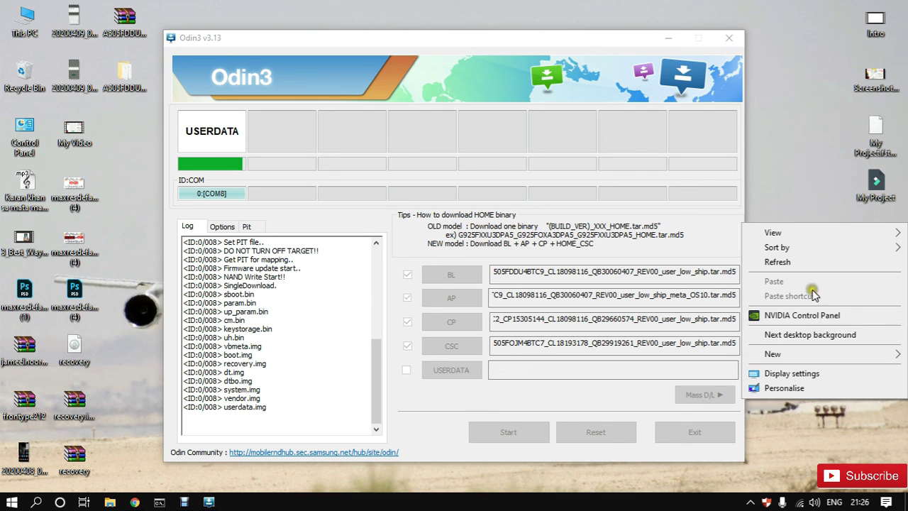
pyautogui.click(808, 330)
pyautogui.rightClick(808, 331)
pyautogui.click(791, 348)
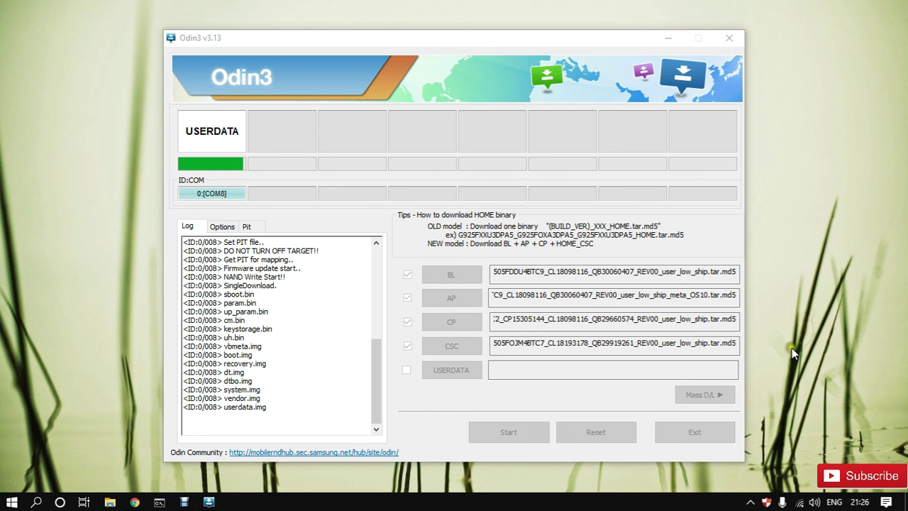
pyautogui.rightClick(790, 404)
pyautogui.click(798, 340)
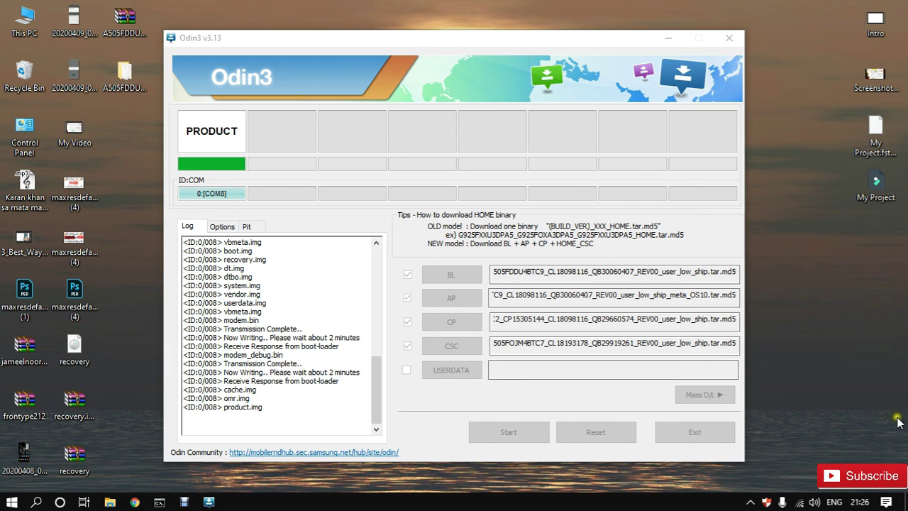
pyautogui.rightClick(877, 378)
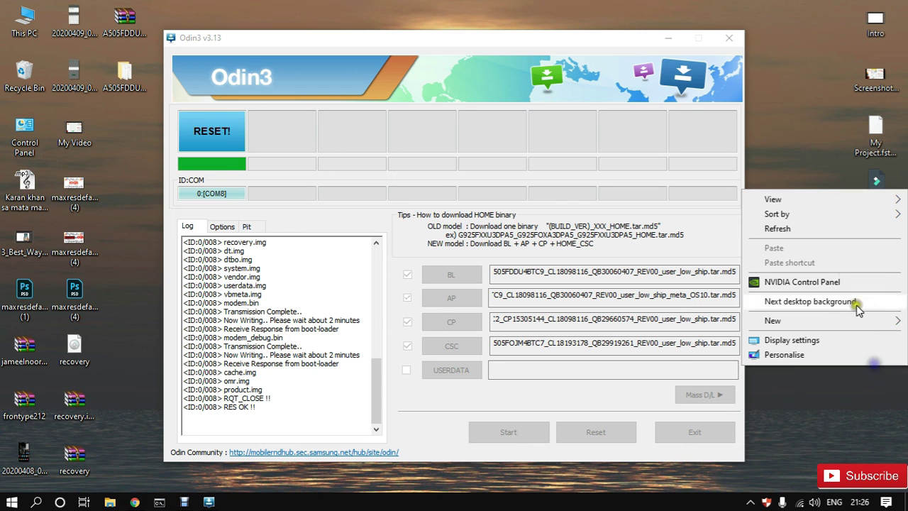
pyautogui.click(826, 227)
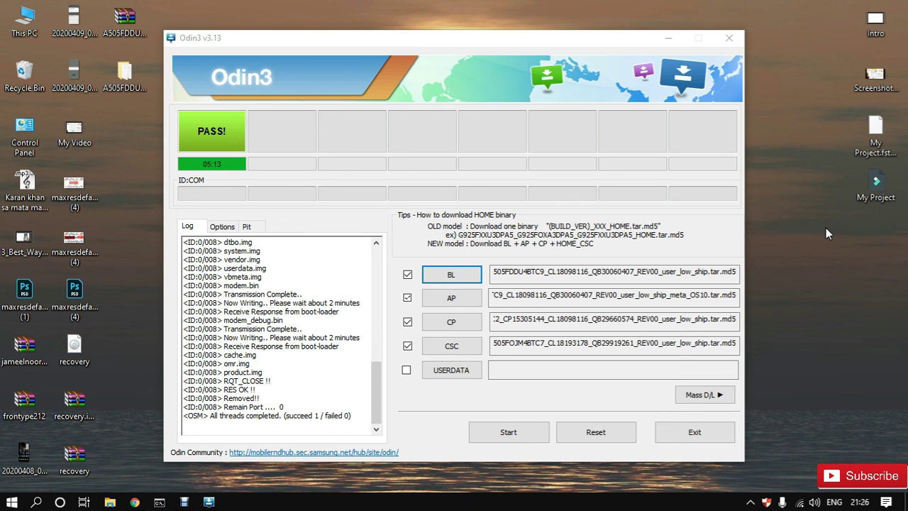